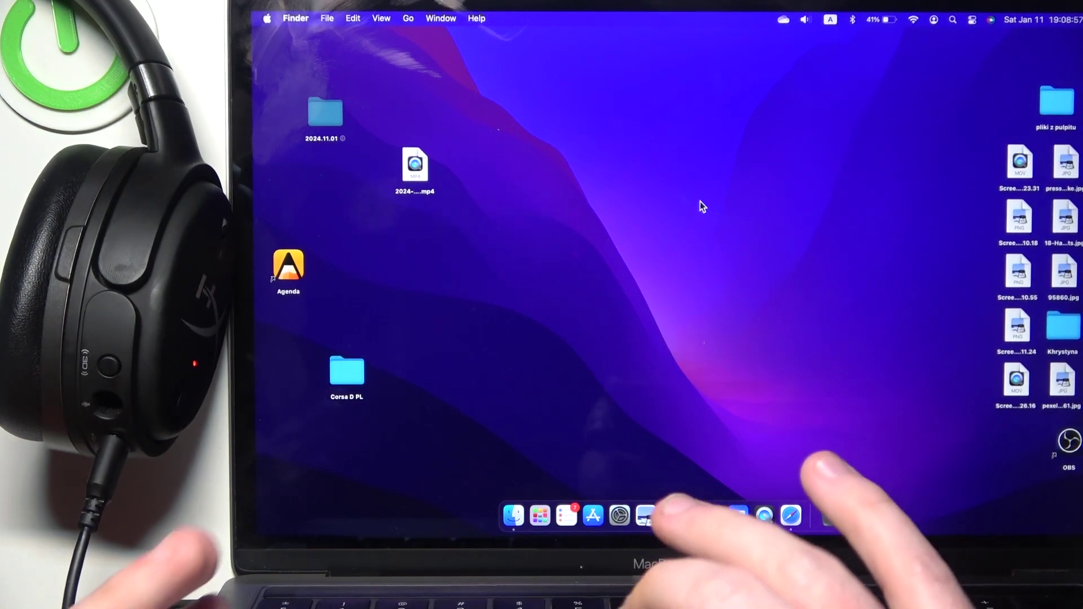
click(809, 24)
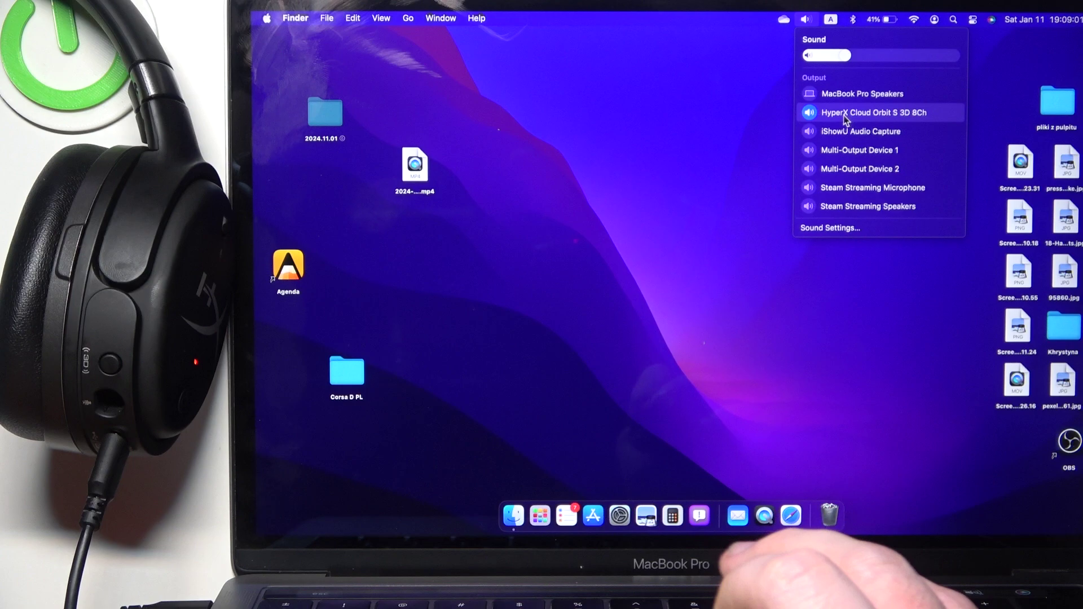
click(862, 94)
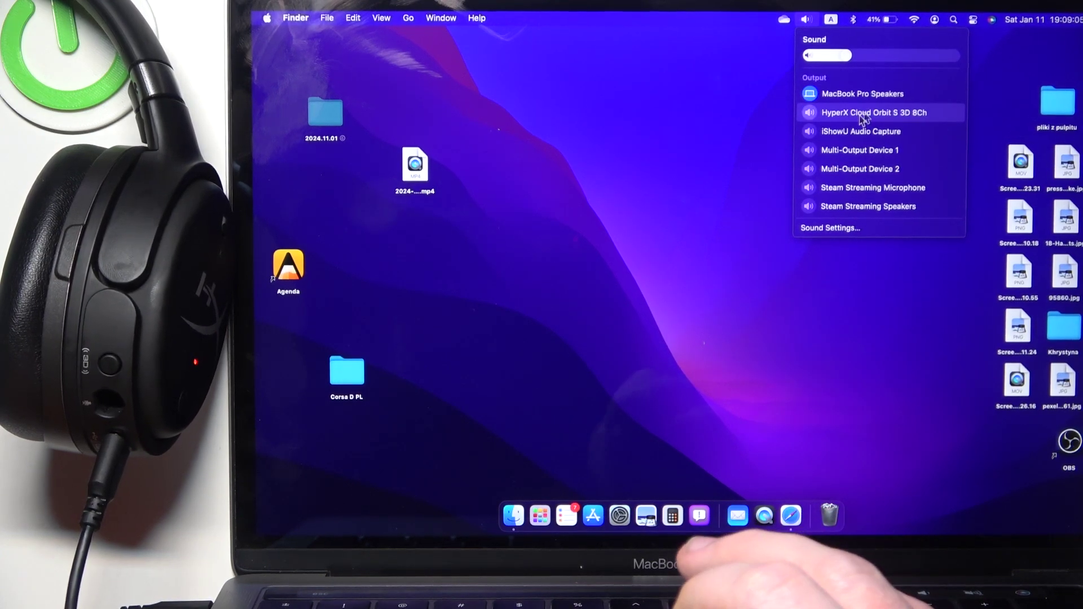
click(861, 116)
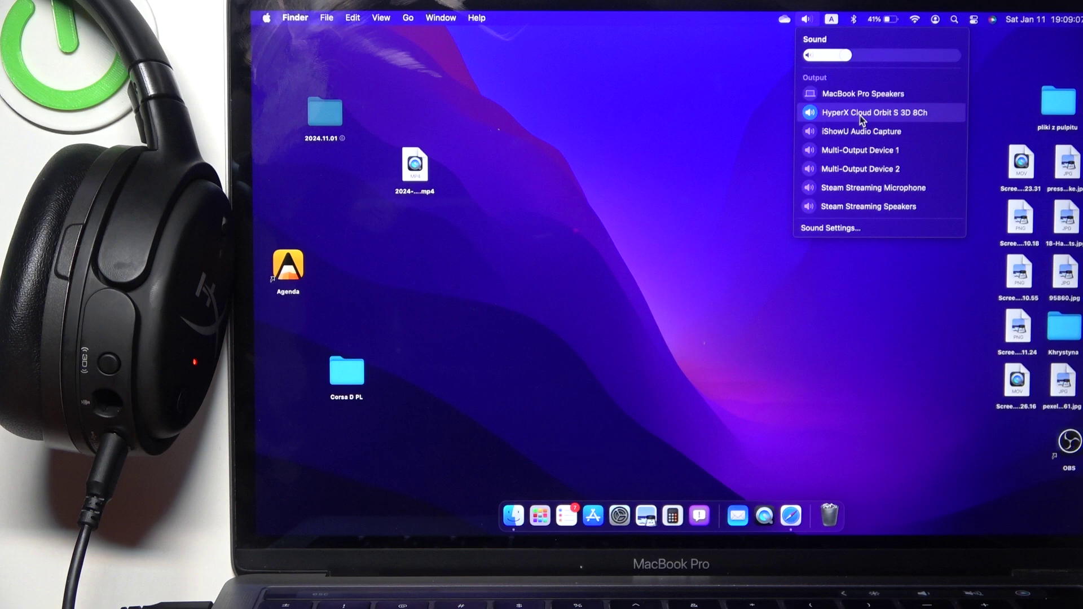